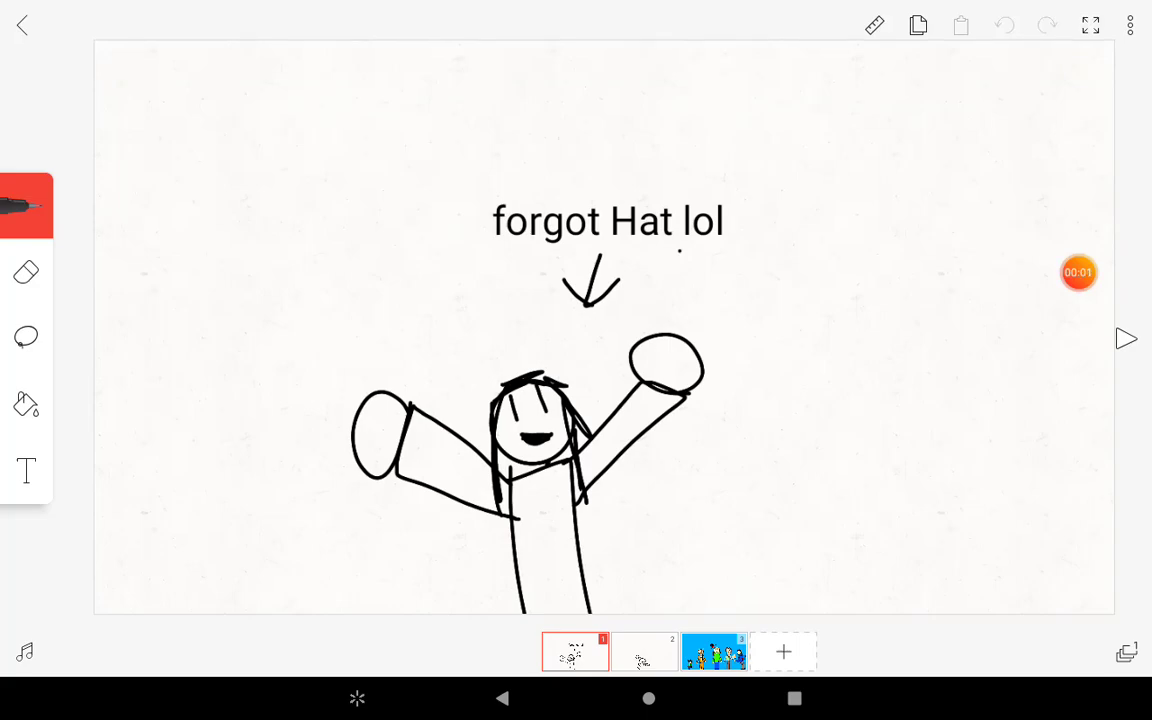
pyautogui.scroll(2, 512, 453)
pyautogui.scroll(2, 512, 453)
pyautogui.scroll(3, 512, 453)
pyautogui.scroll(3, 512, 453)
pyautogui.scroll(-3, 576, 340)
pyautogui.scroll(-4, 576, 340)
pyautogui.scroll(1, 576, 340)
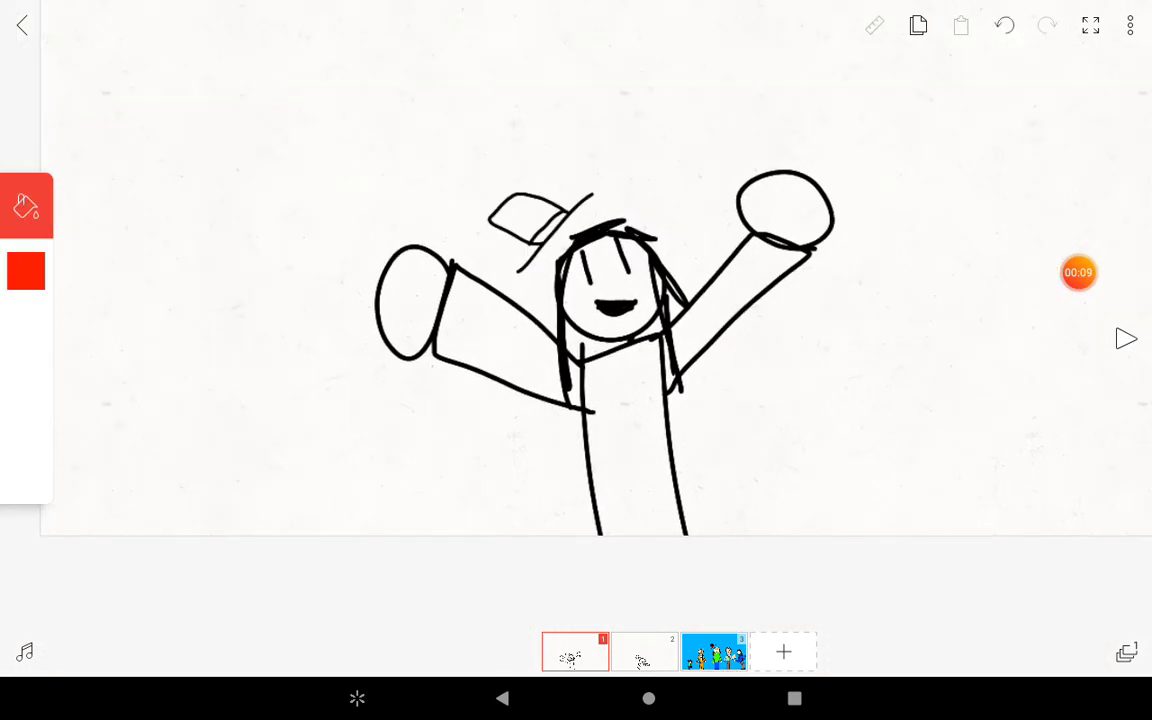
# Preview the animation and flip between frames 1 and 2 to compare the hatted figures, ending on frame 2.
pyautogui.click(1126, 339)
pyautogui.click(644, 652)
pyautogui.click(506, 652)
pyautogui.click(644, 652)
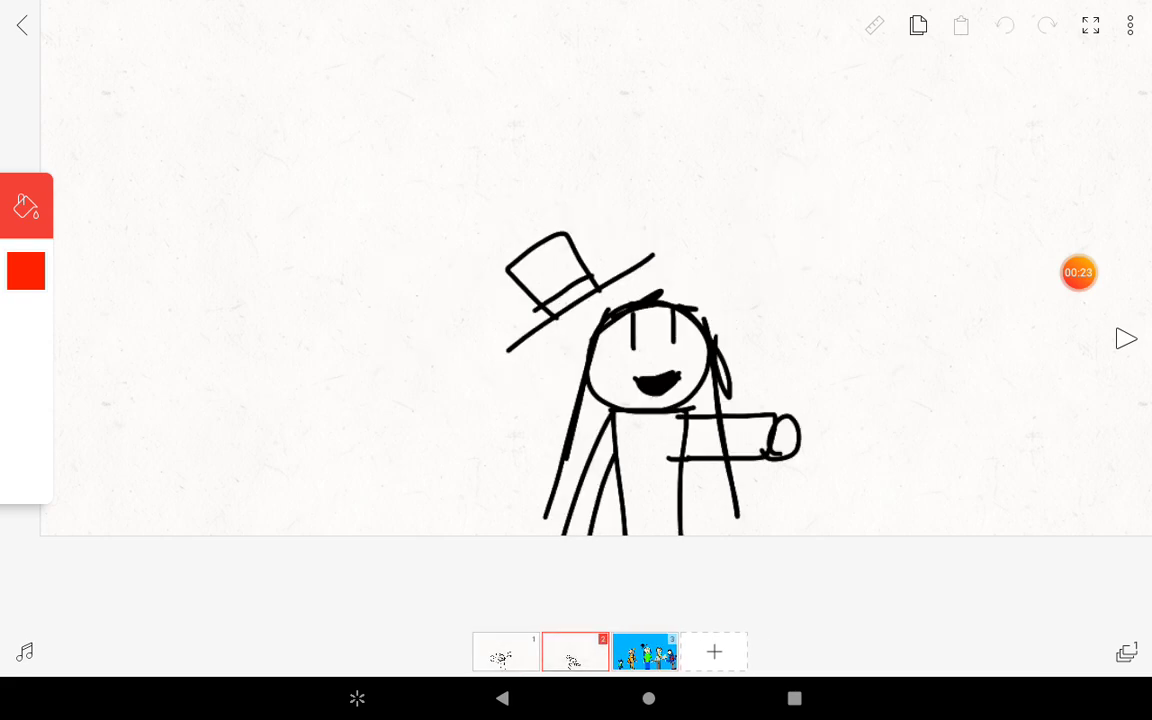
pyautogui.click(506, 652)
pyautogui.click(644, 652)
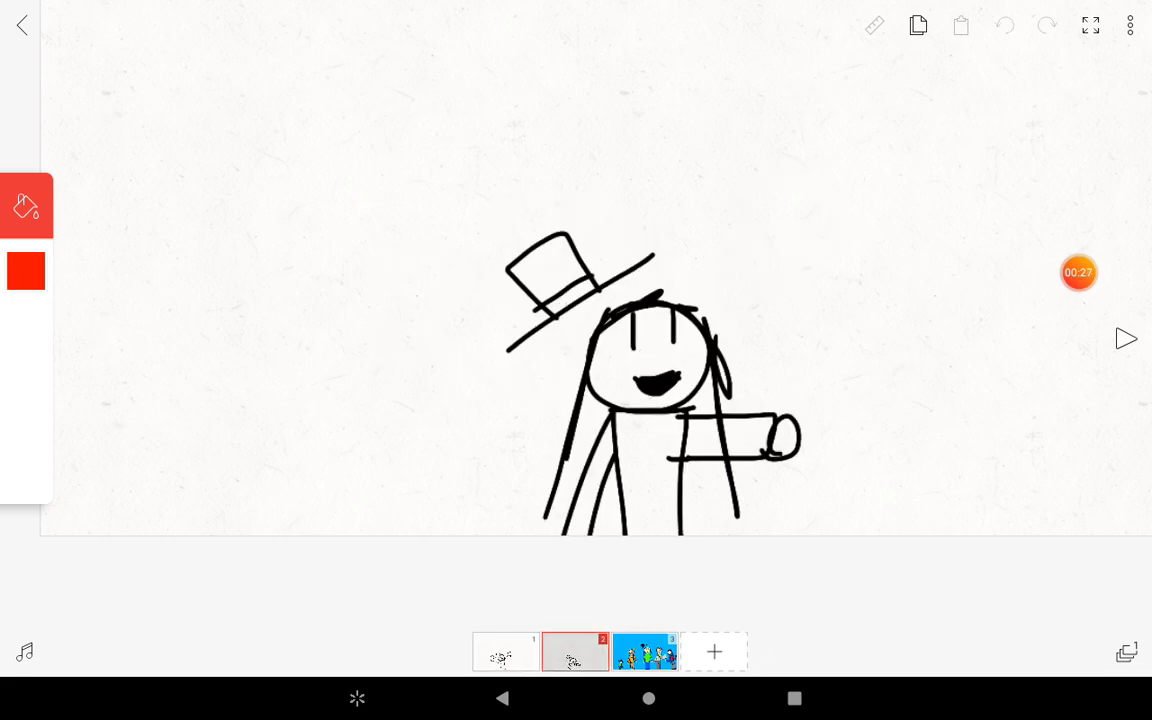
pyautogui.click(506, 652)
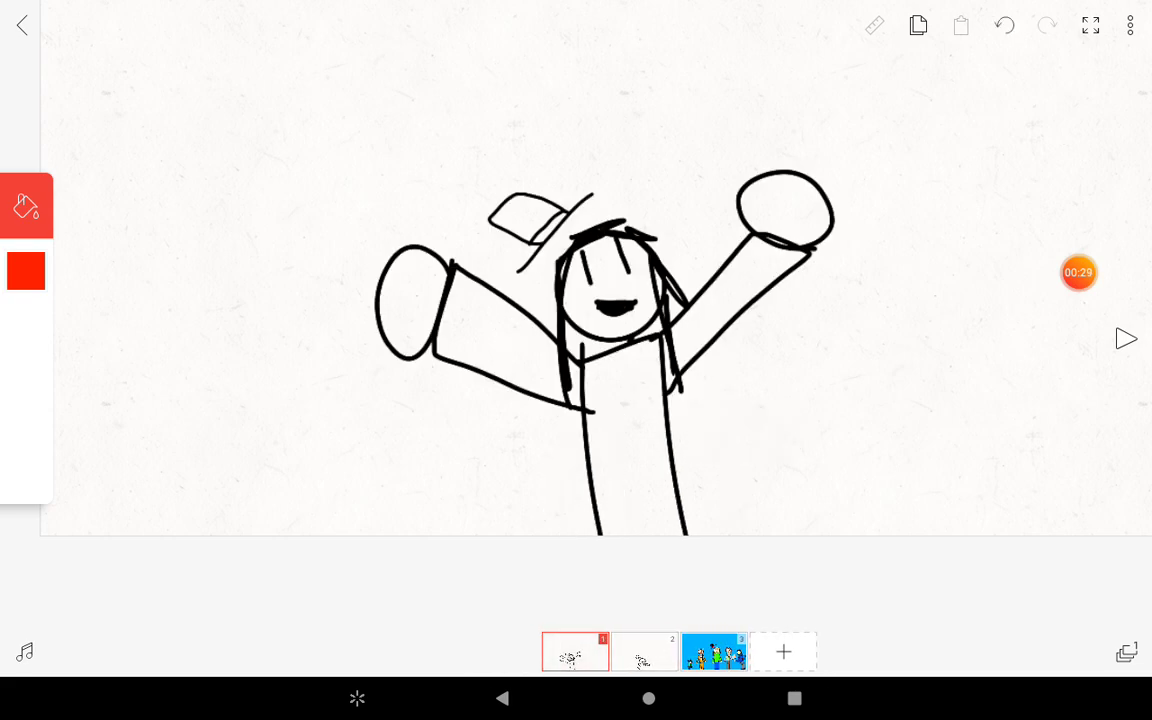
pyautogui.click(644, 652)
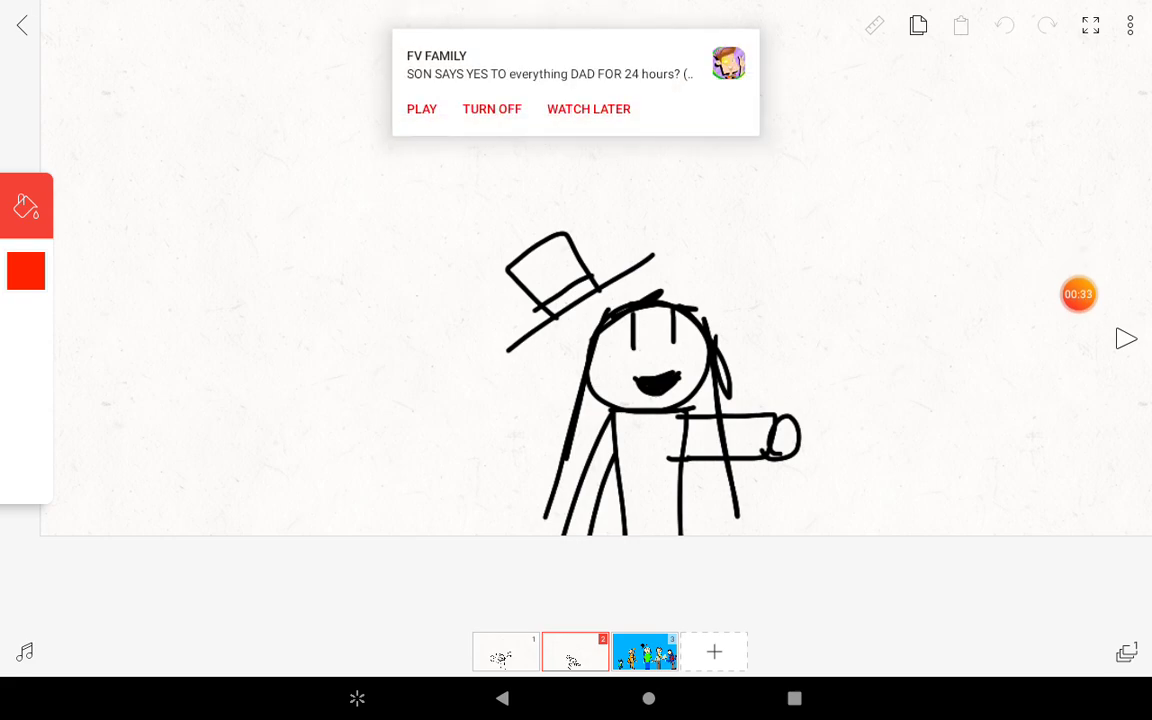
# Dismiss the video notification and undo the accidental red strokes on frame 2.
pyautogui.moveTo(576, 70); pyautogui.dragTo(576, 400)
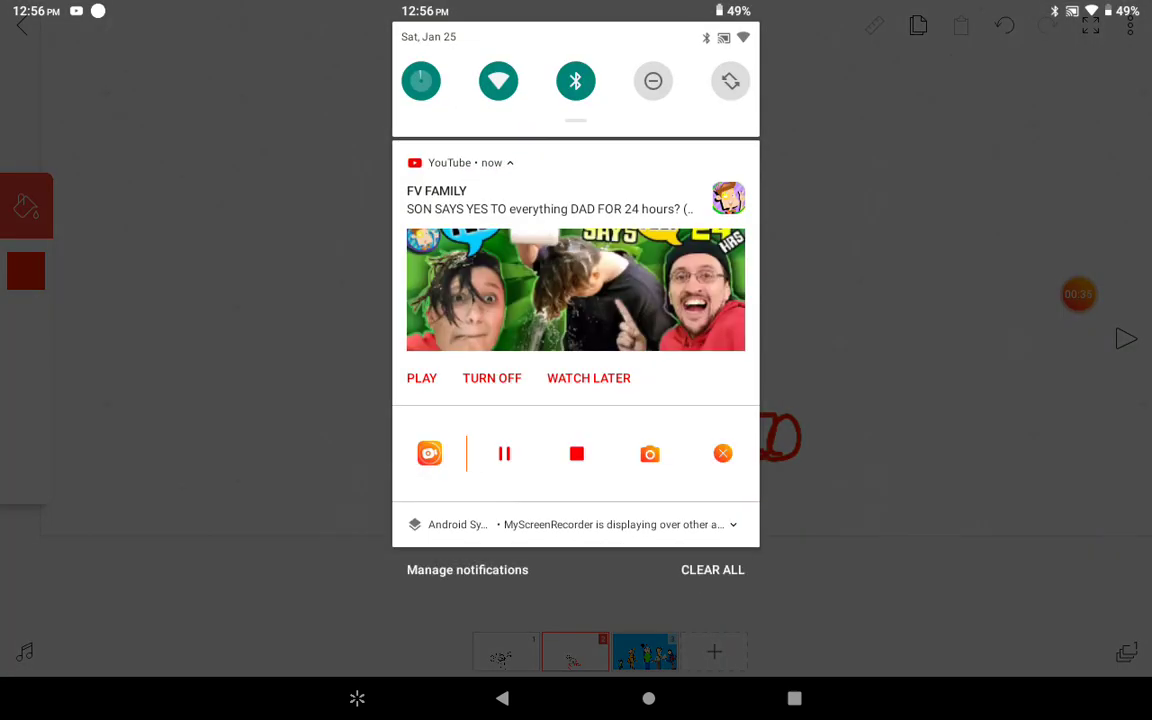
pyautogui.moveTo(500, 290); pyautogui.dragTo(740, 290)
pyautogui.moveTo(576, 600); pyautogui.dragTo(576, 100)
pyautogui.click(1004, 25)
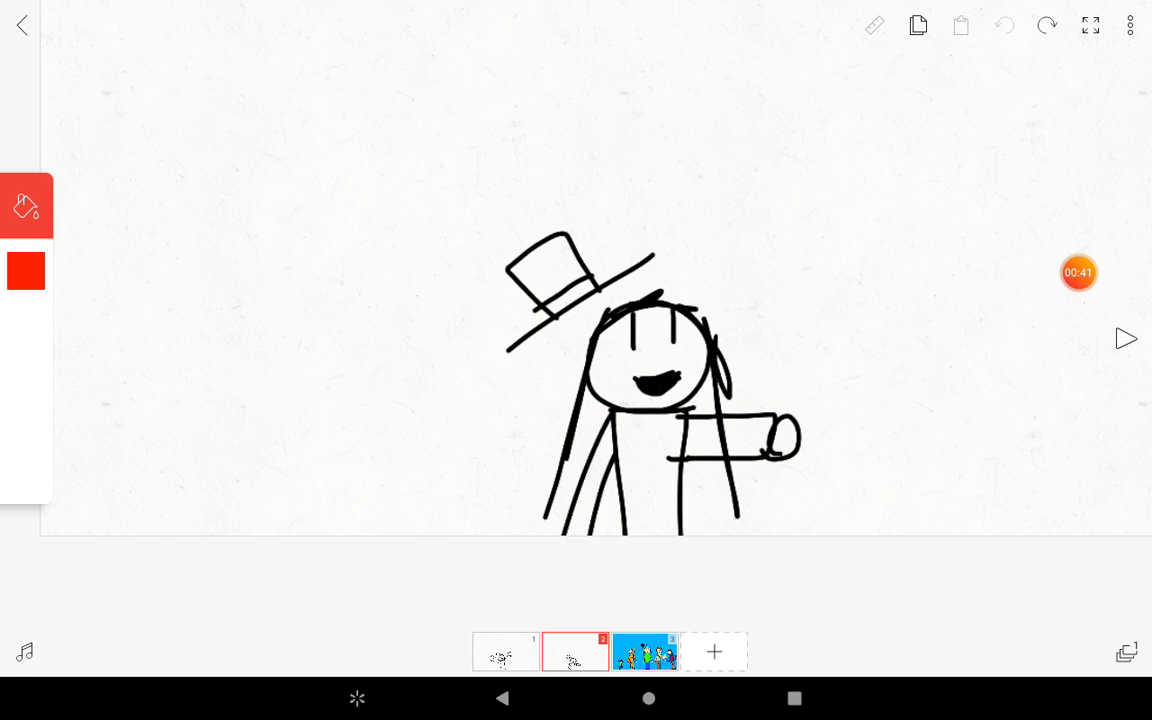
pyautogui.click(1126, 652)
pyautogui.click(1126, 652)
pyautogui.moveTo(1060, 541); pyautogui.dragTo(800, 541)
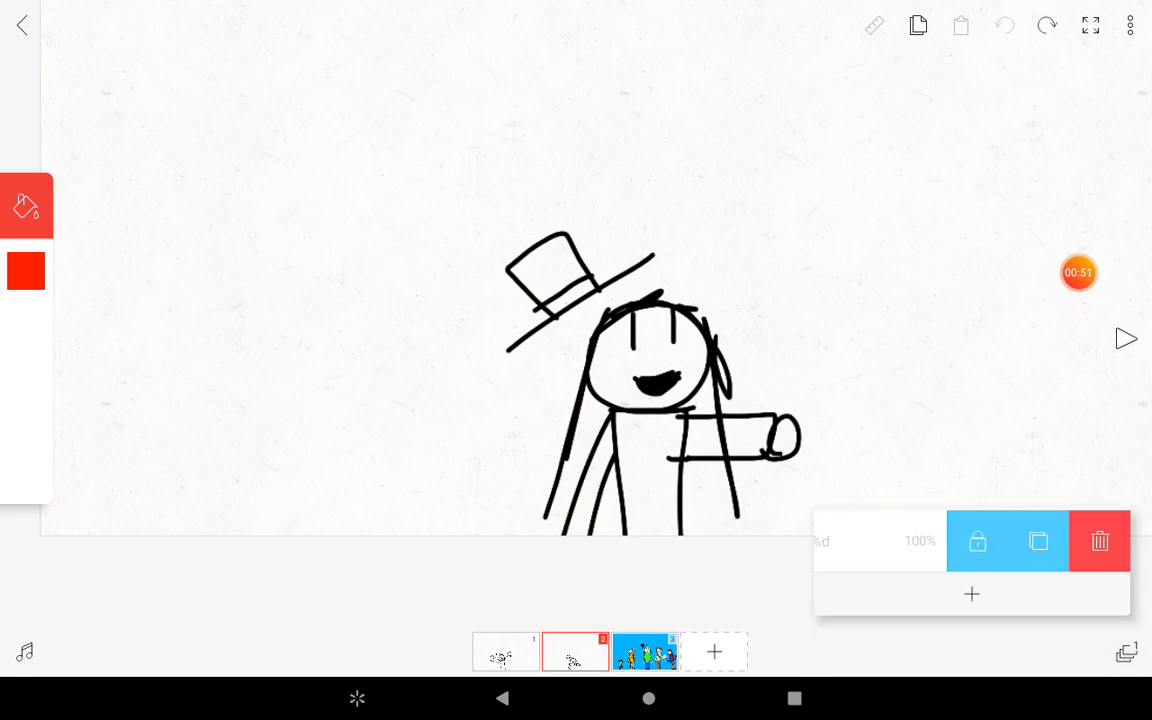
pyautogui.moveTo(880, 541); pyautogui.dragTo(1060, 541)
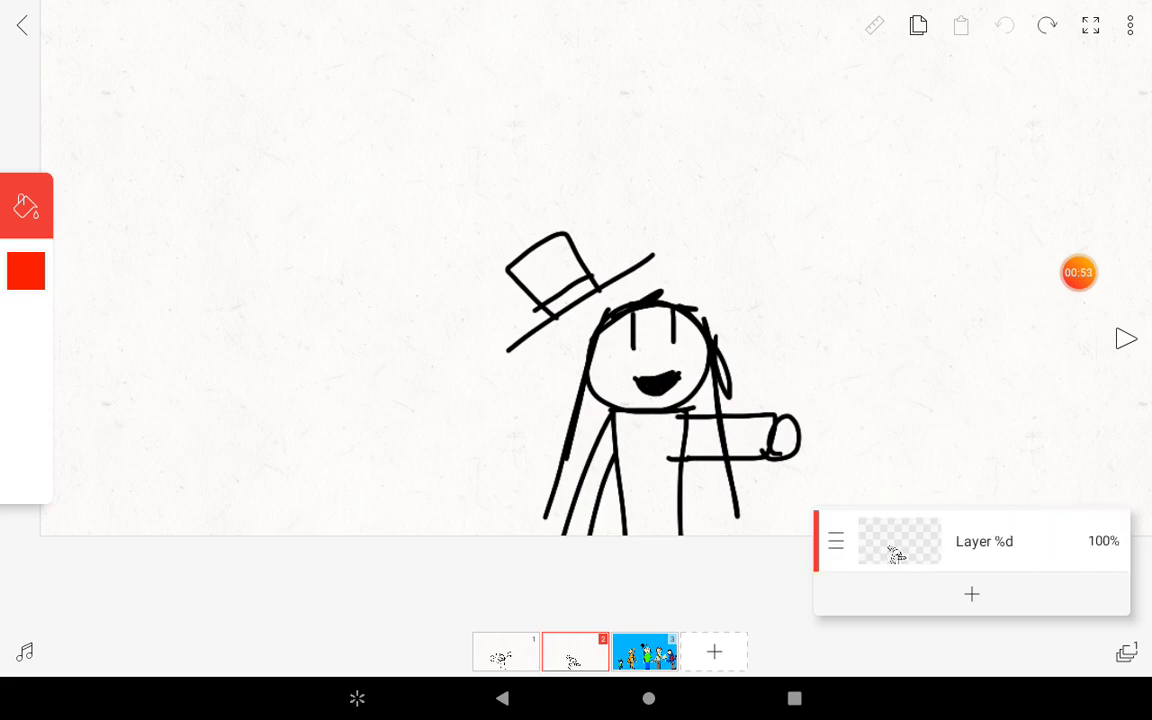
pyautogui.click(1126, 652)
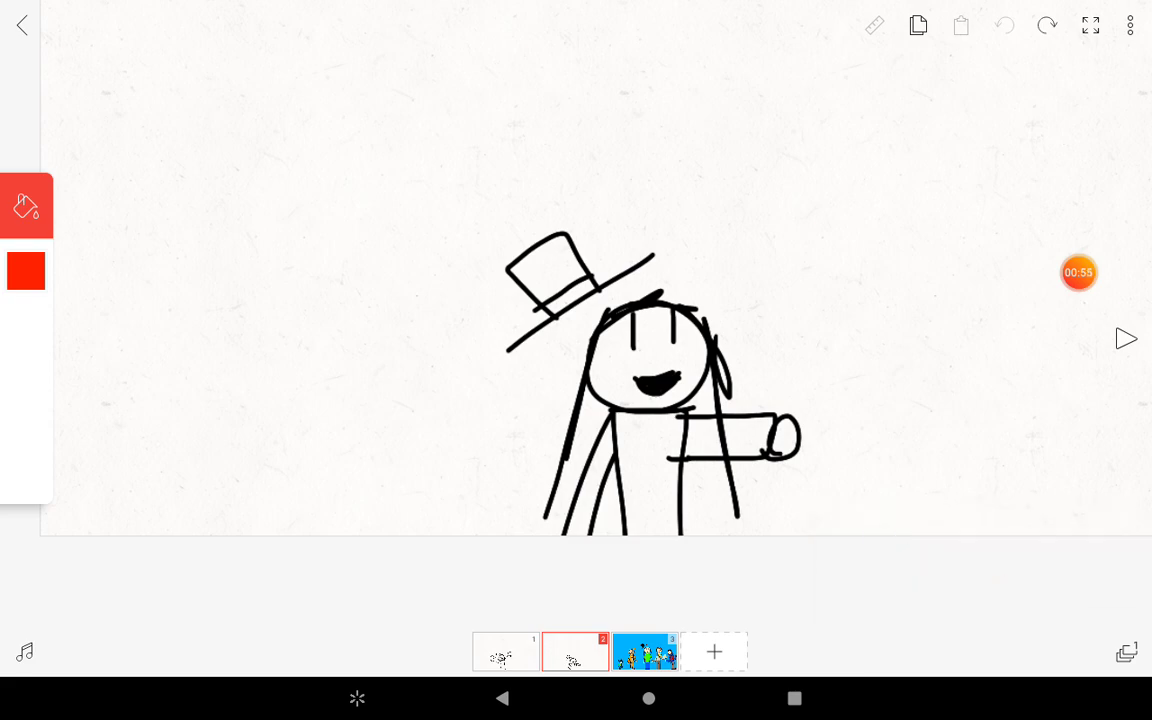
pyautogui.scroll(-2, 620, 380)
pyautogui.scroll(-1, 620, 380)
pyautogui.scroll(-2, 620, 380)
# Step back through frame 1, then display frame 3's five coloured characters on blue.
pyautogui.click(505, 652)
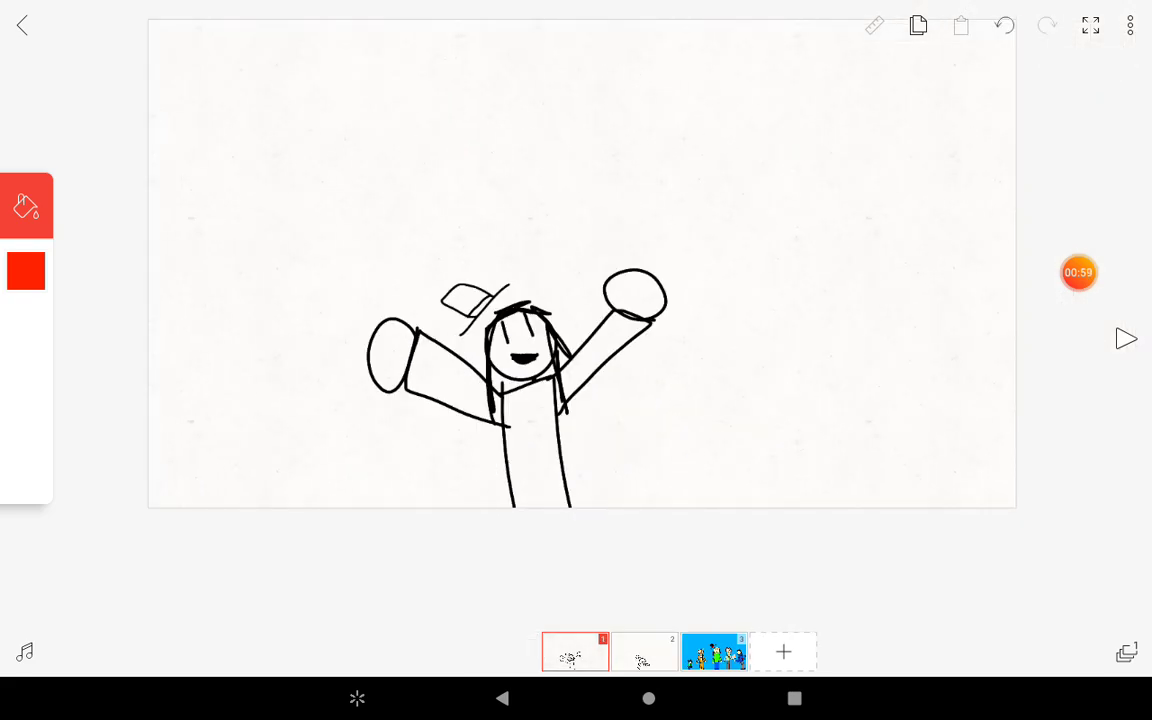
pyautogui.click(645, 652)
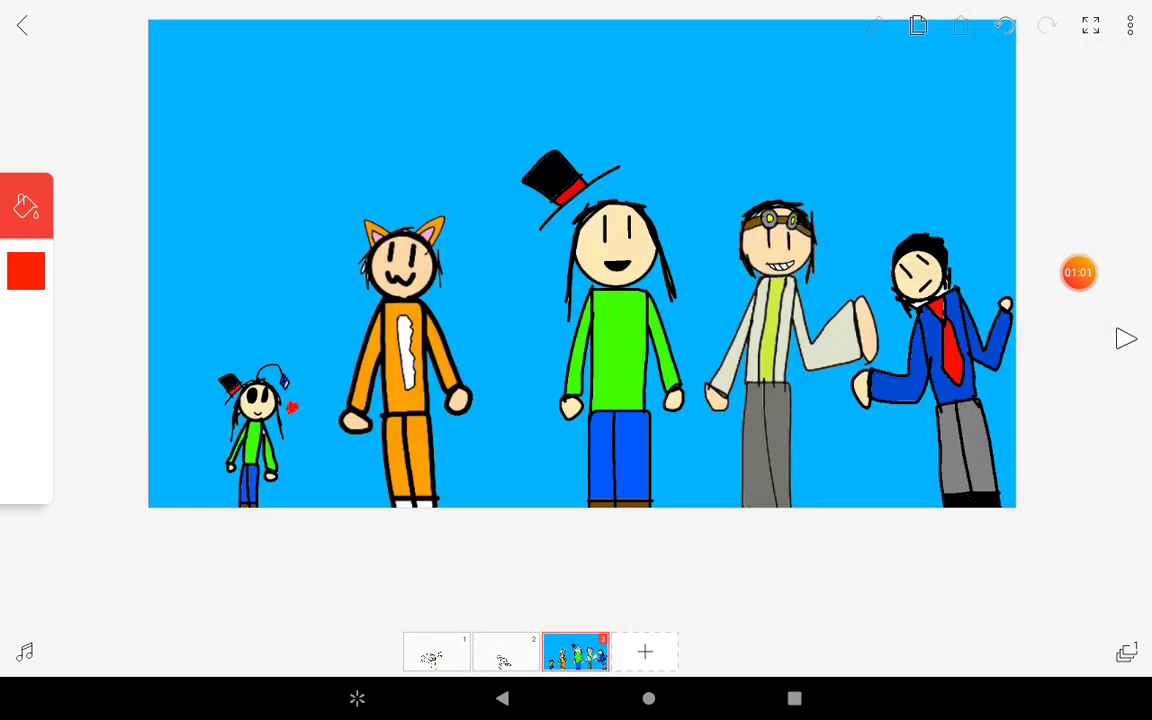
pyautogui.click(1078, 272)
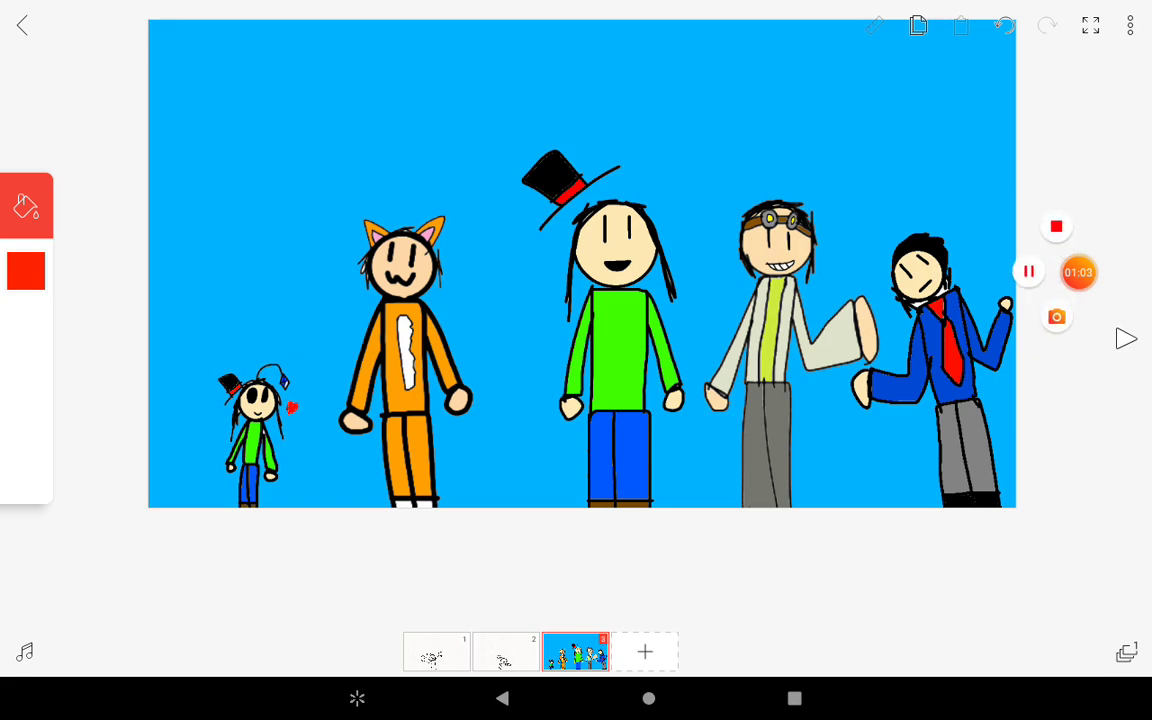